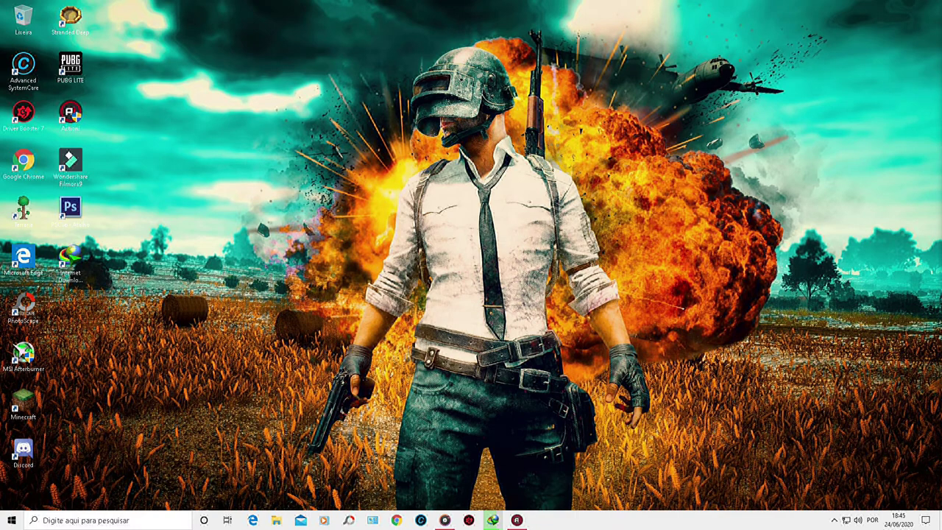
right_click(370, 135)
key(Escape)
right_click(574, 154)
key(Escape)
right_click(404, 99)
right_click(363, 93)
Step: Open the NVIDIA control panel (Painel de controle da NVIDIA) from the desktop
right_click(411, 209)
right_click(411, 209)
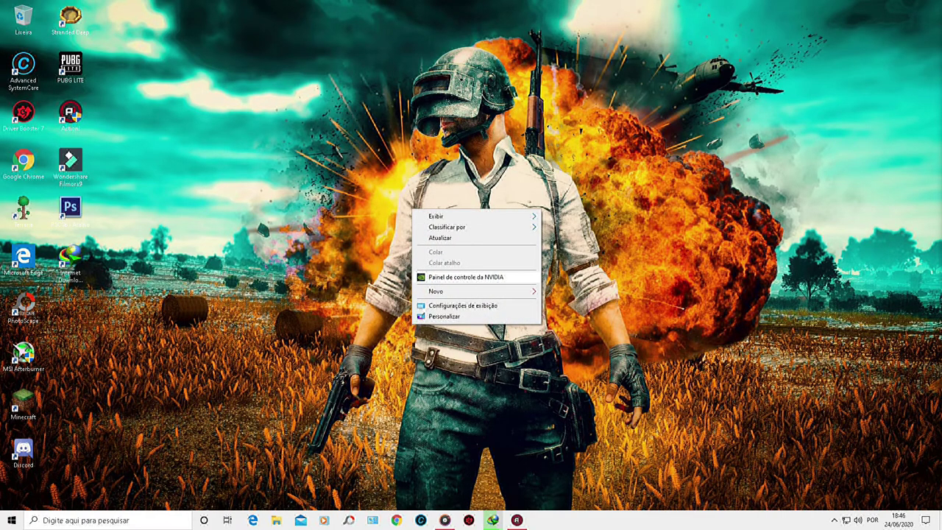
click(465, 276)
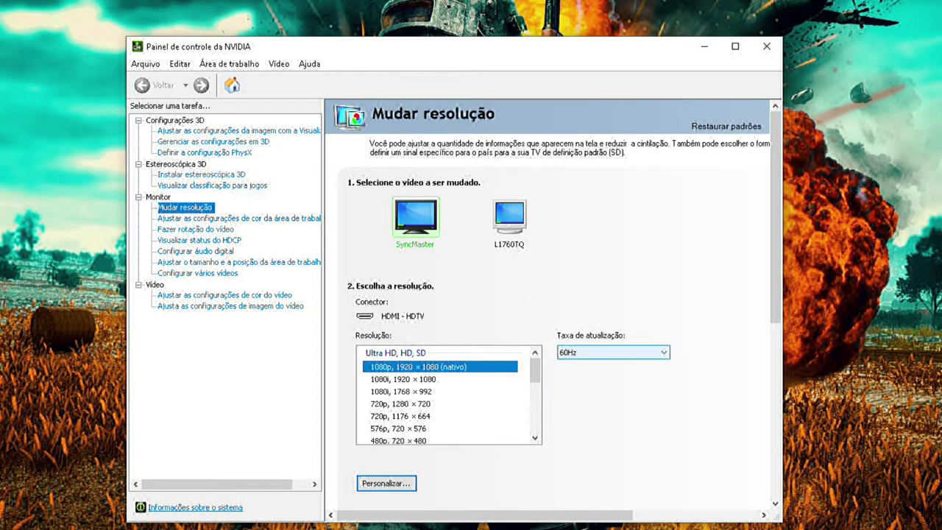
Step: Examine the available resolutions and refresh rates for the SyncMaster display, keeping the refresh rate at 60Hz
scroll(449, 394, down, 1)
scroll(449, 394, down, 2)
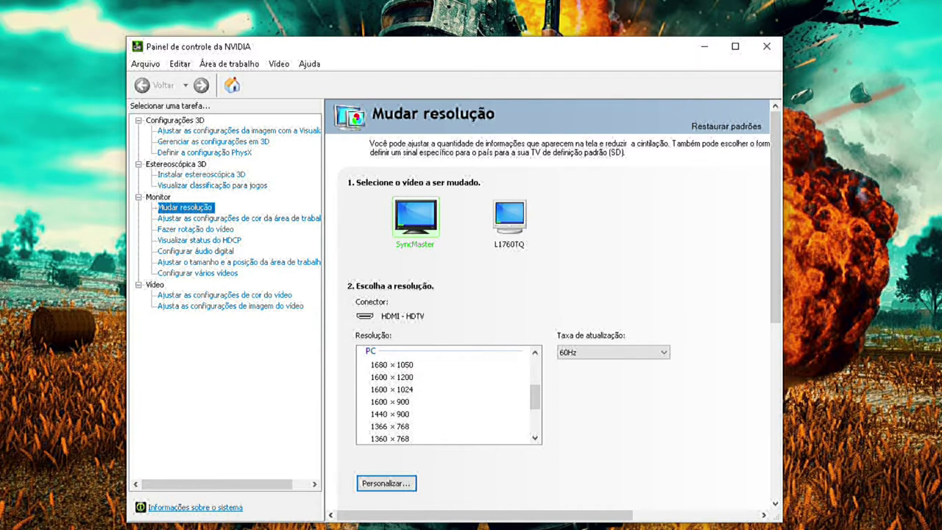
scroll(448, 394, up, 3)
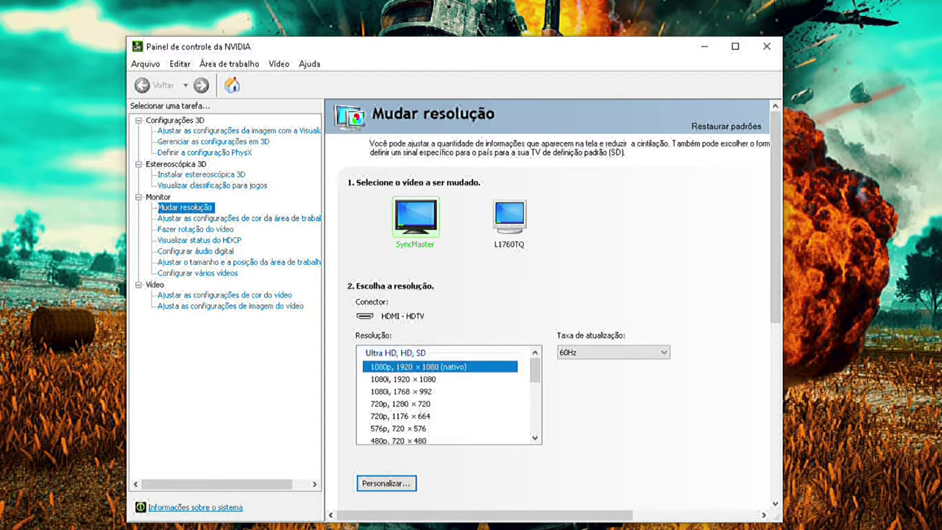
click(613, 351)
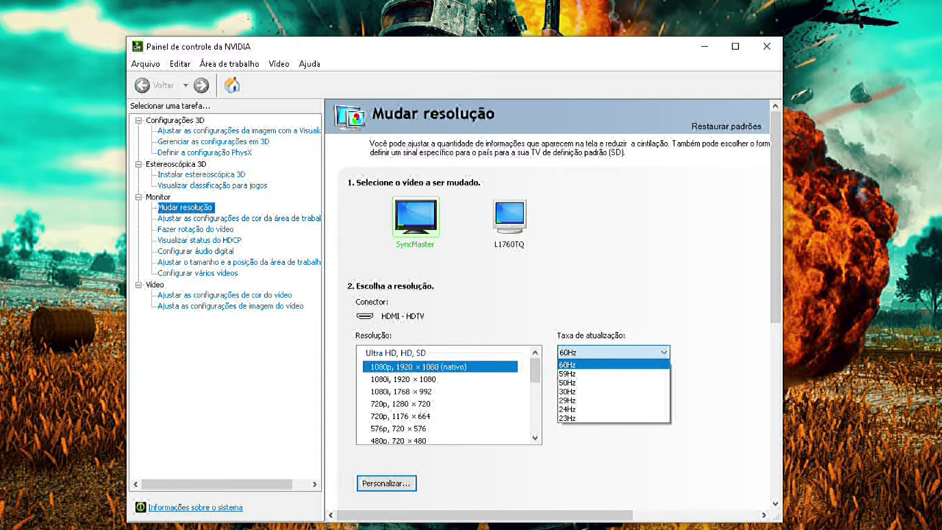
key(Return)
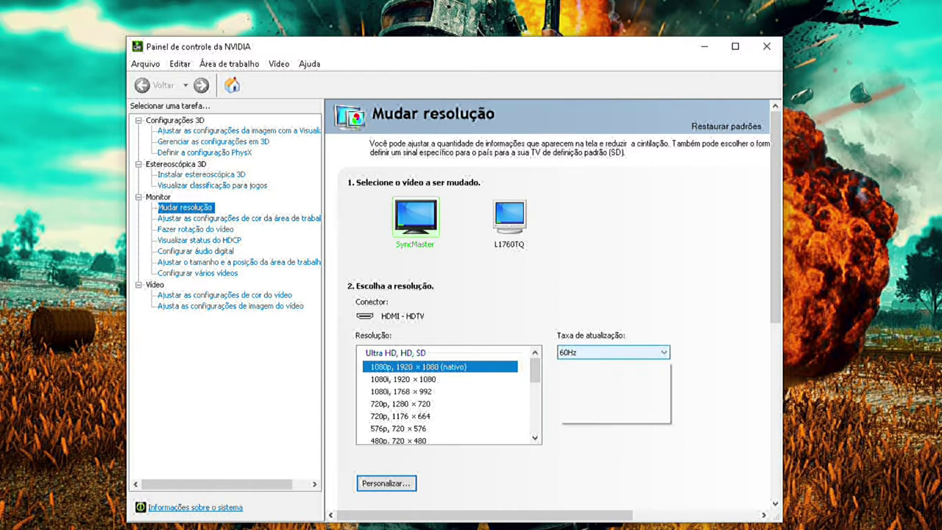
key(alt+Down)
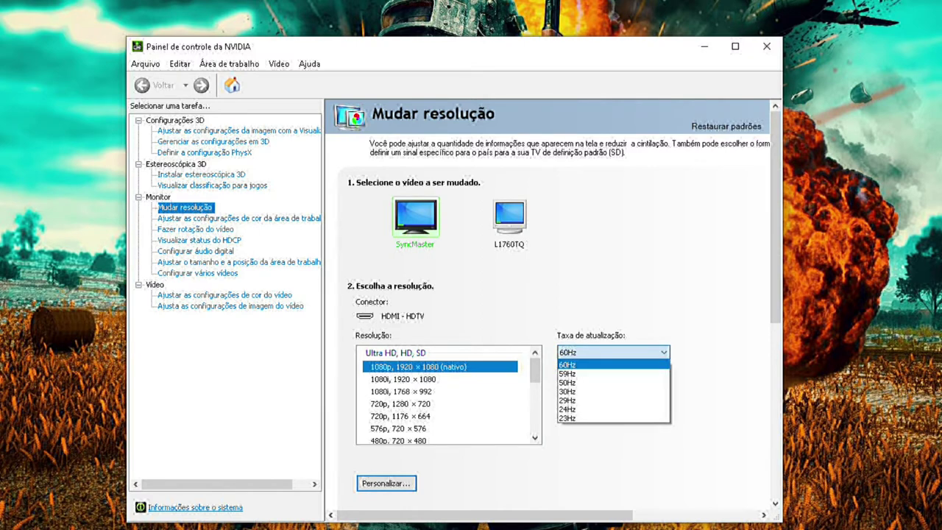
key(Return)
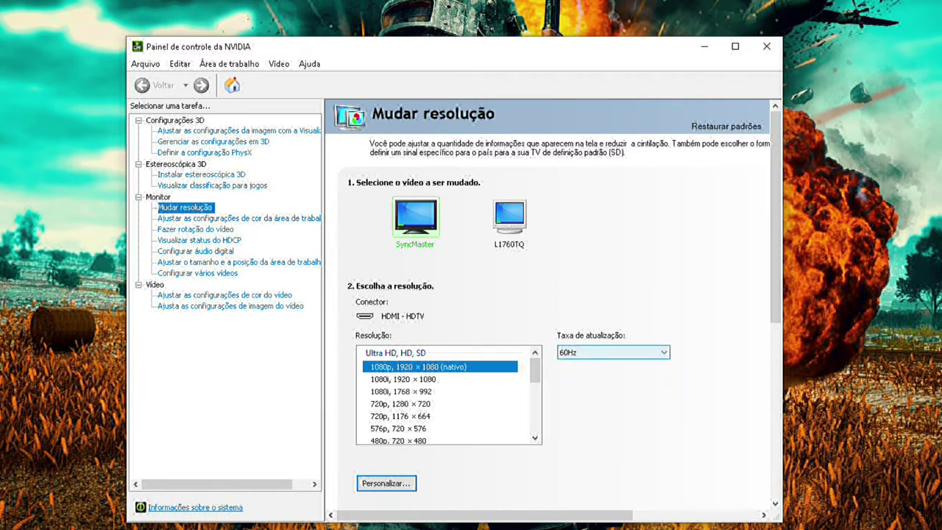
key(alt+Down)
key(Return)
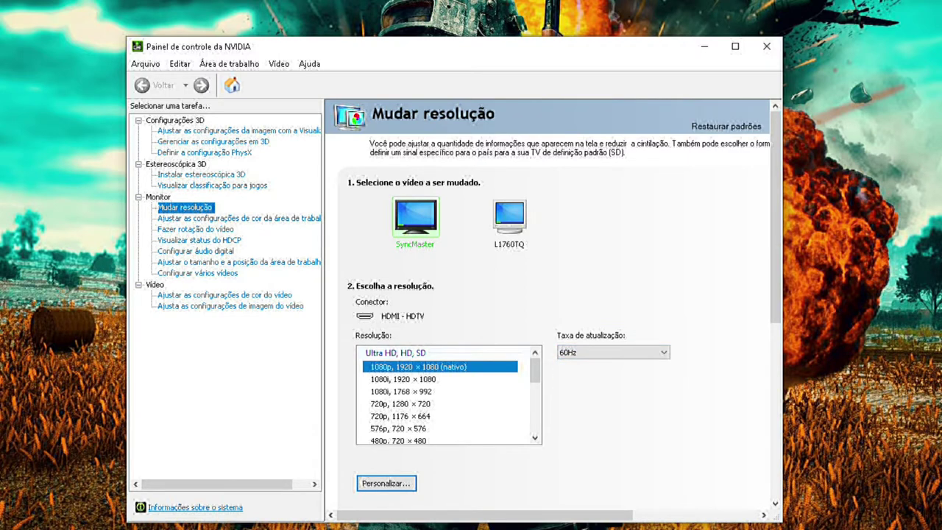
key(alt+Down)
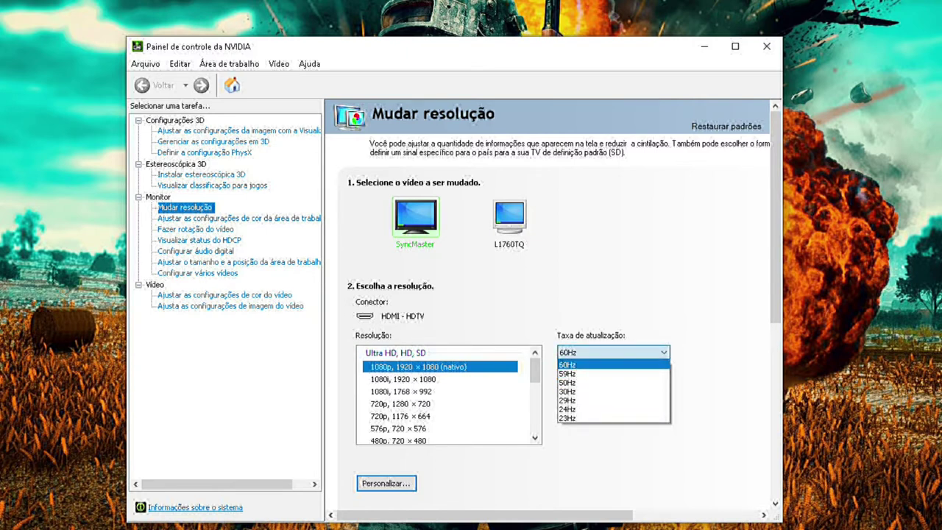
key(Escape)
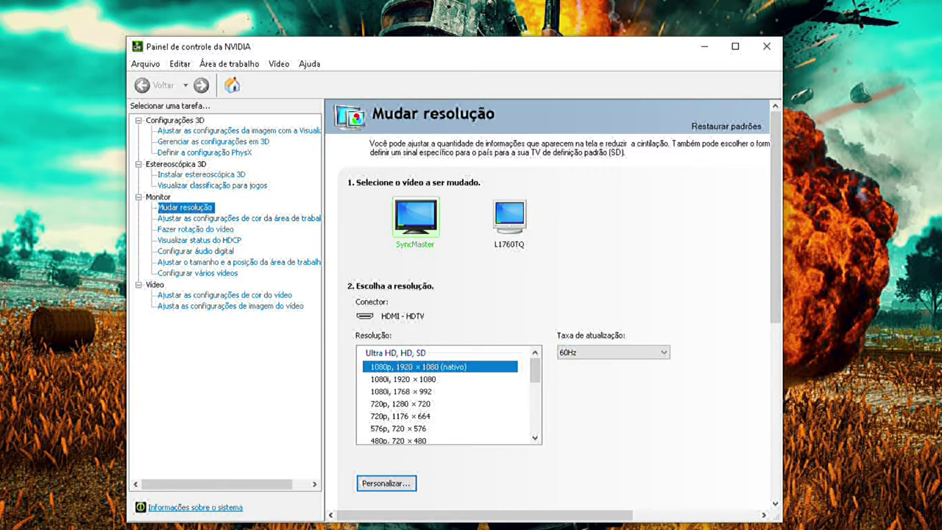
Step: Look through the PC resolutions for the SyncMaster display and select 1024 × 768, without applying it
scroll(449, 393, down, 5)
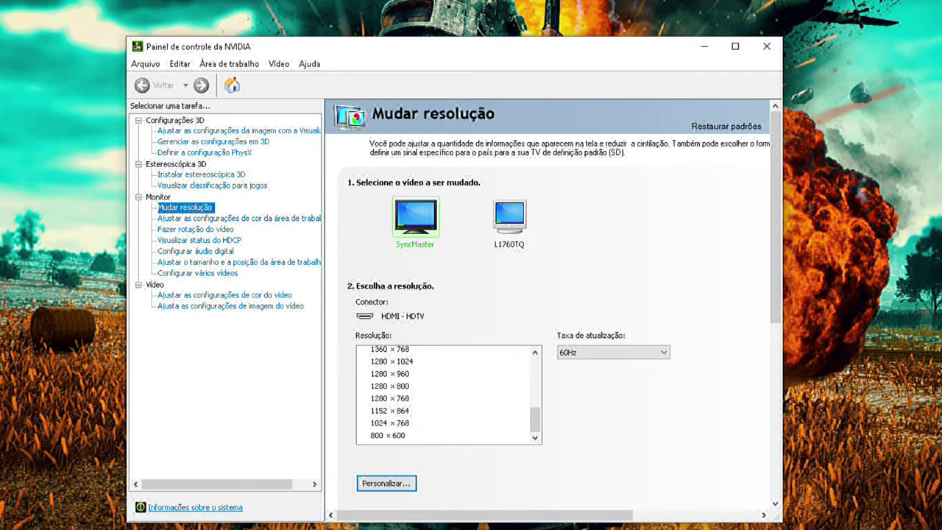
scroll(449, 394, up, 5)
scroll(449, 394, down, 5)
click(392, 360)
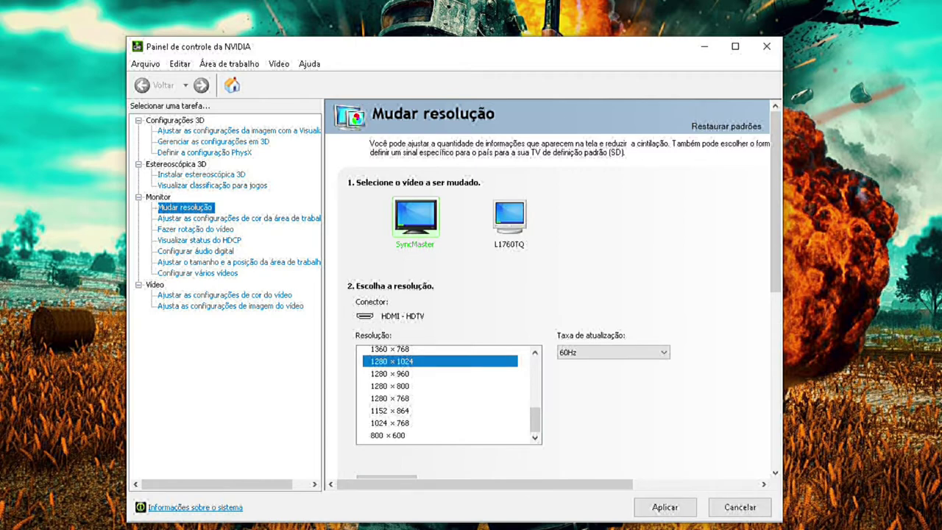
click(389, 410)
click(390, 398)
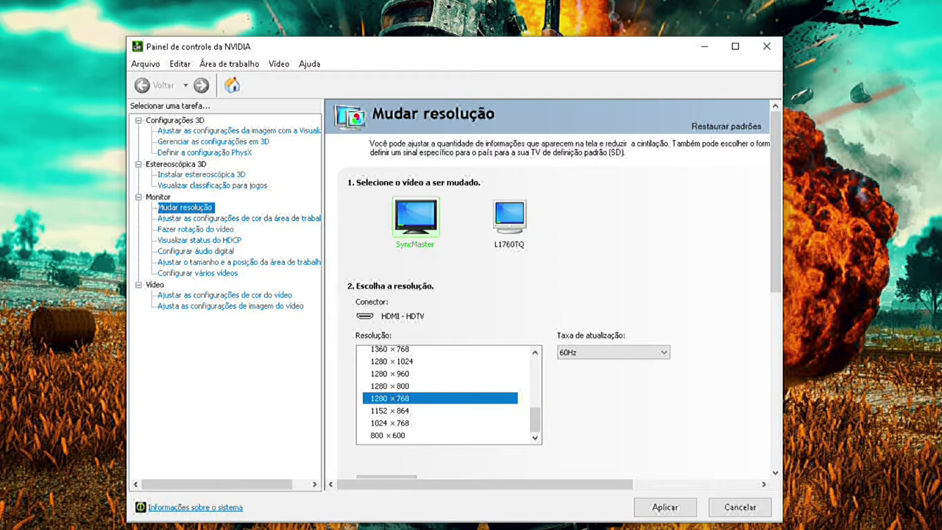
click(390, 422)
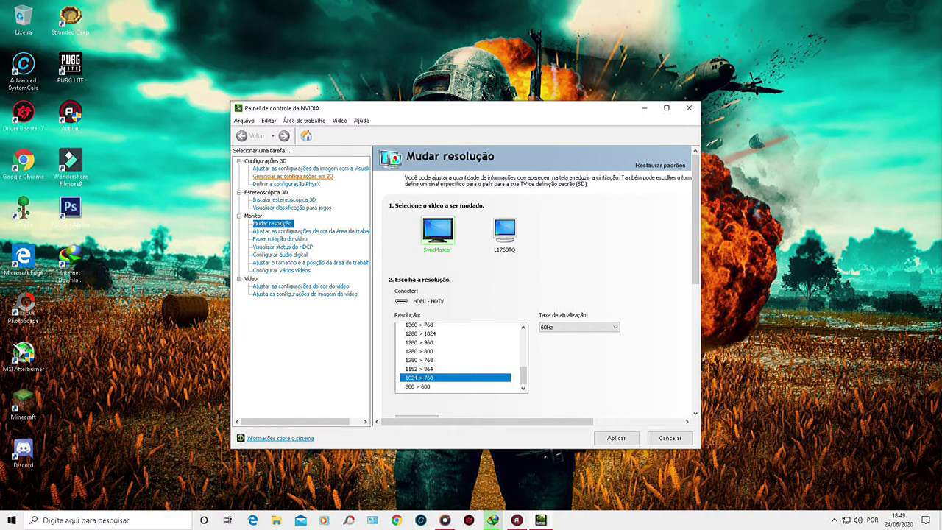
Step: Open the 3D settings page (Gerenciar as configurações em 3D) and review the whole list of global settings
click(293, 175)
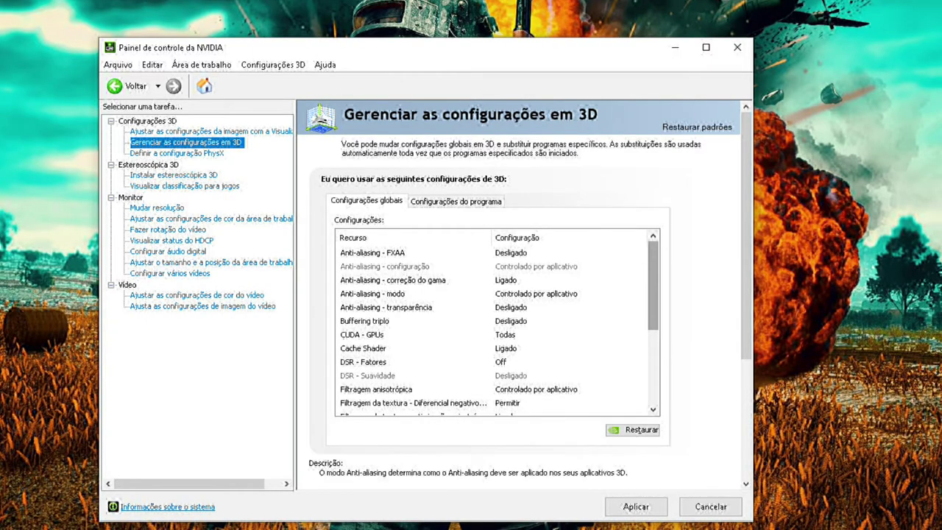
scroll(497, 324, down, 3)
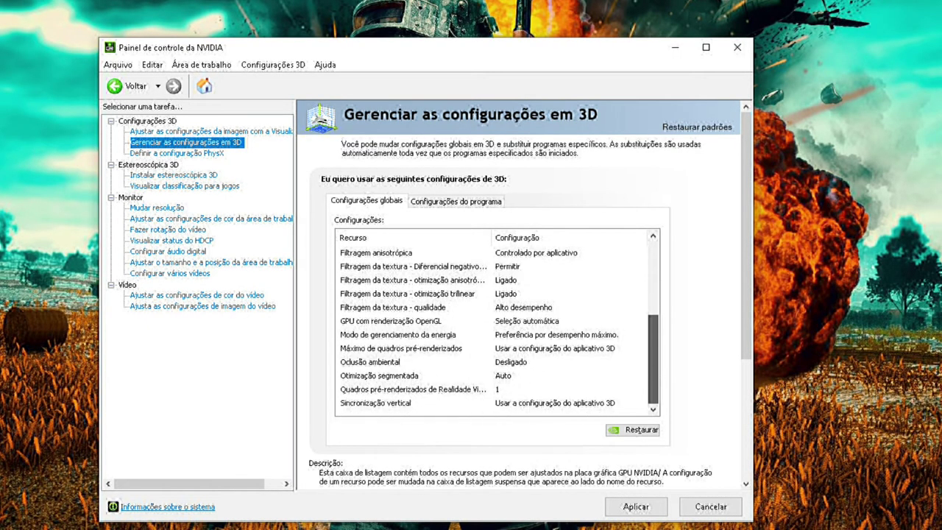
scroll(497, 324, up, 5)
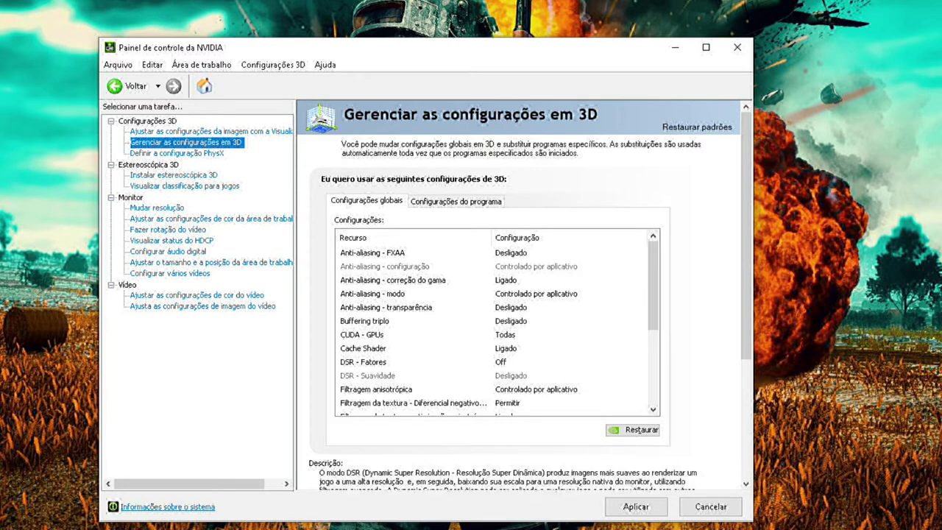
scroll(497, 328, down, 4)
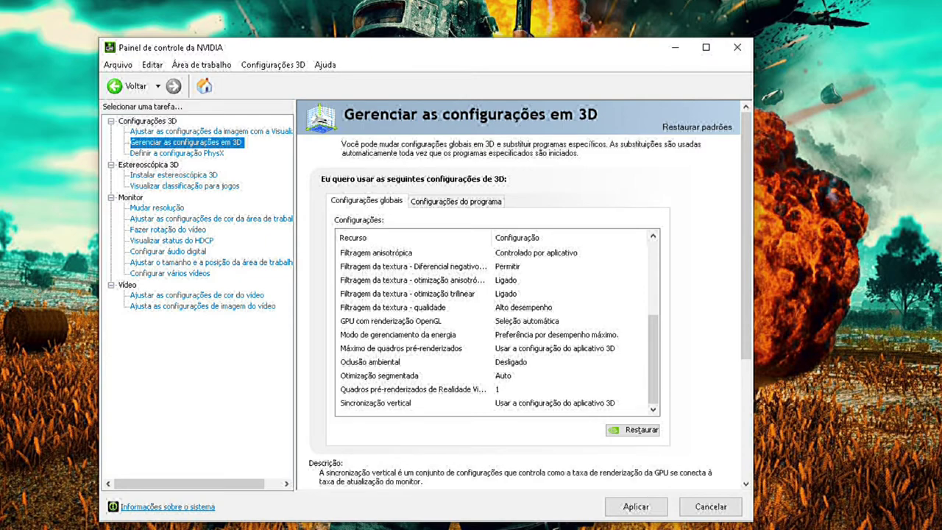
scroll(496, 328, up, 1)
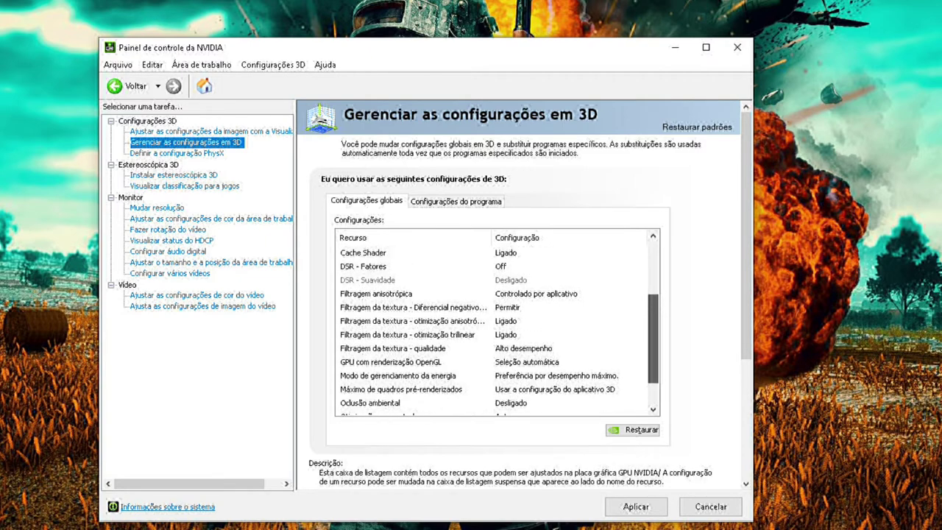
scroll(496, 327, up, 3)
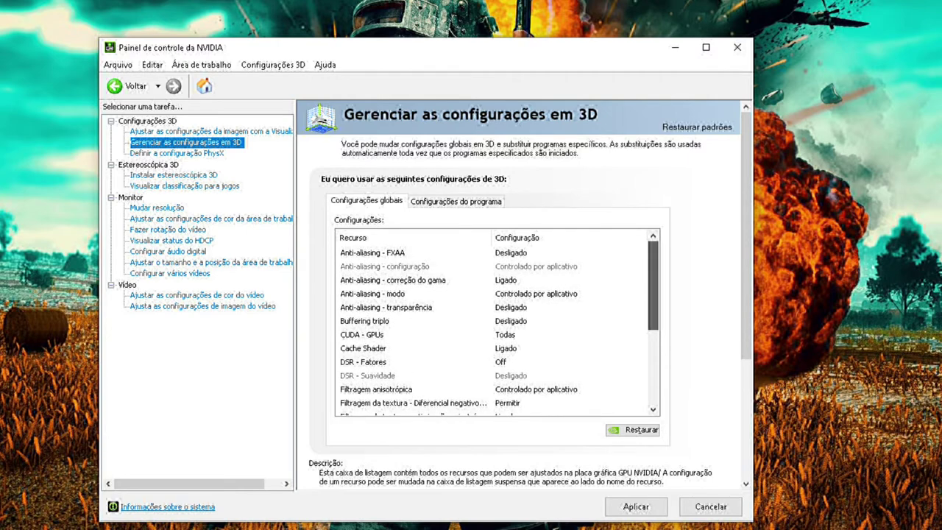
scroll(496, 327, down, 3)
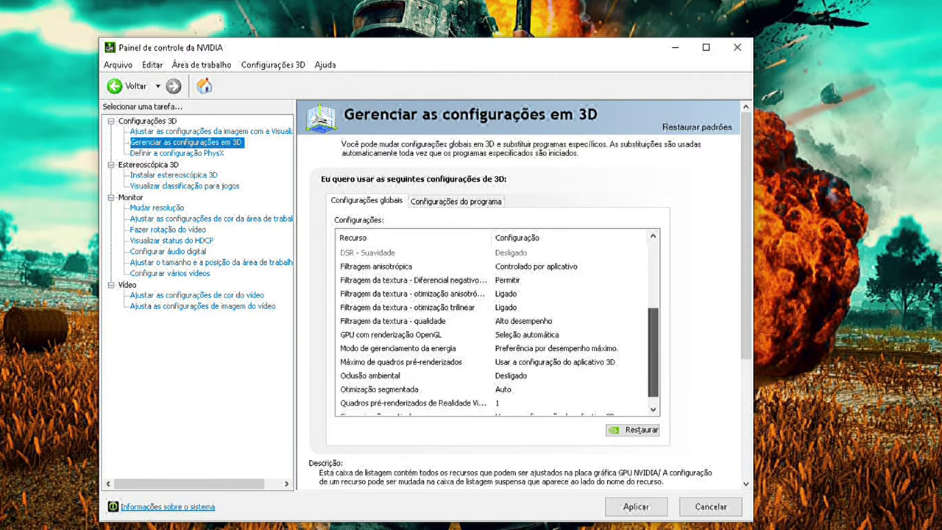
scroll(496, 328, down, 1)
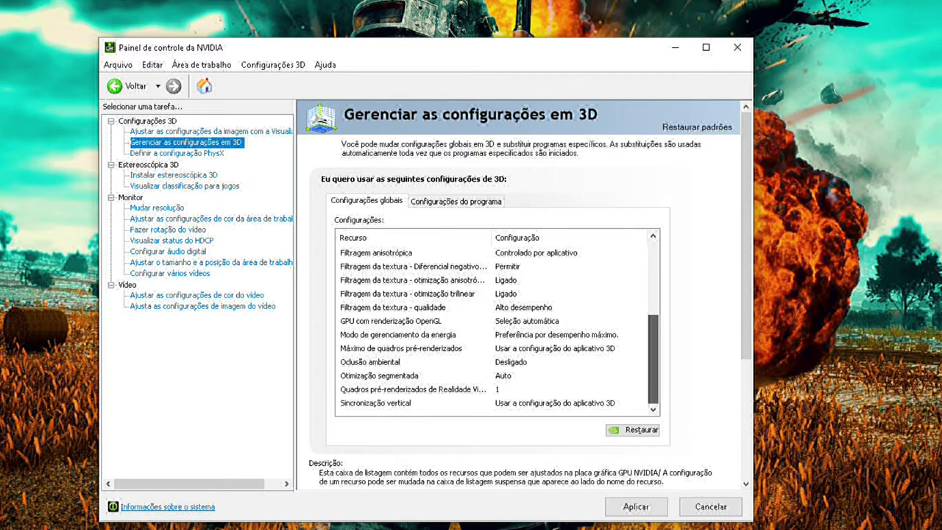
scroll(497, 328, up, 3)
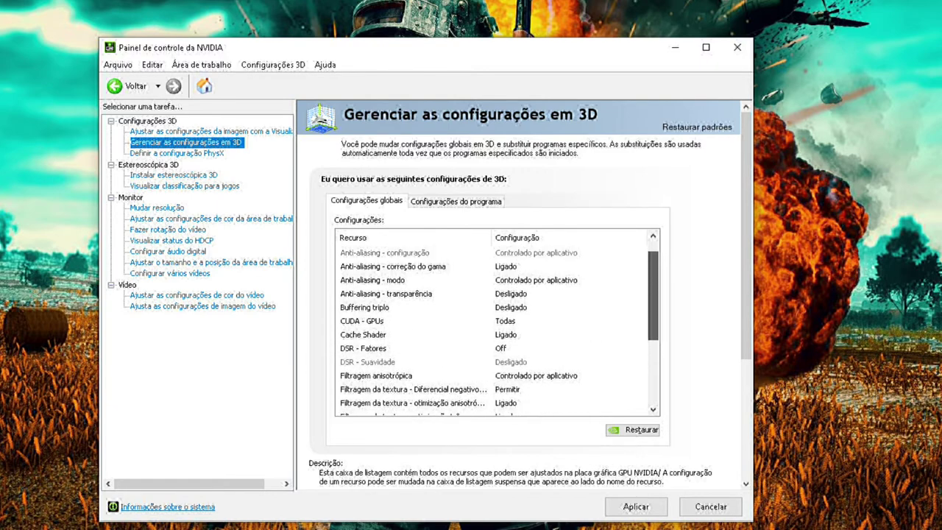
scroll(497, 327, up, 1)
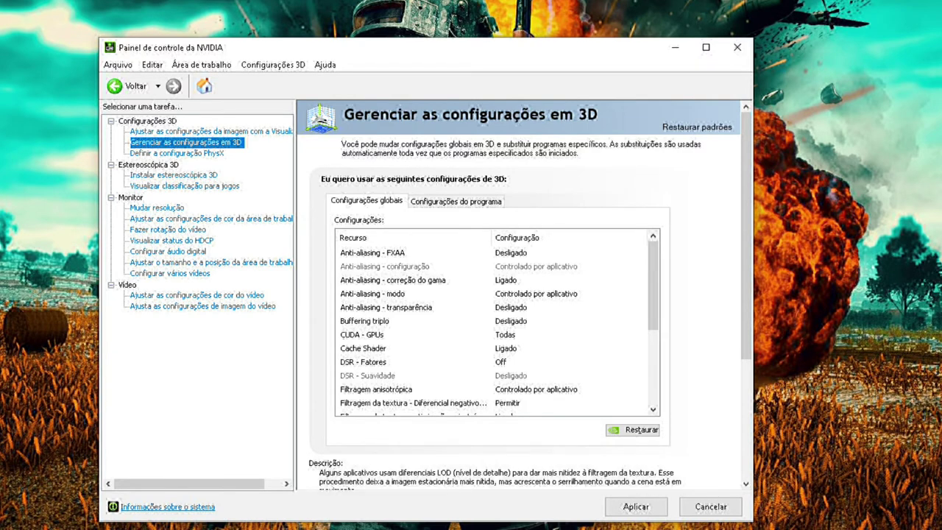
Step: Close the NVIDIA control panel without applying the pending changes
click(737, 47)
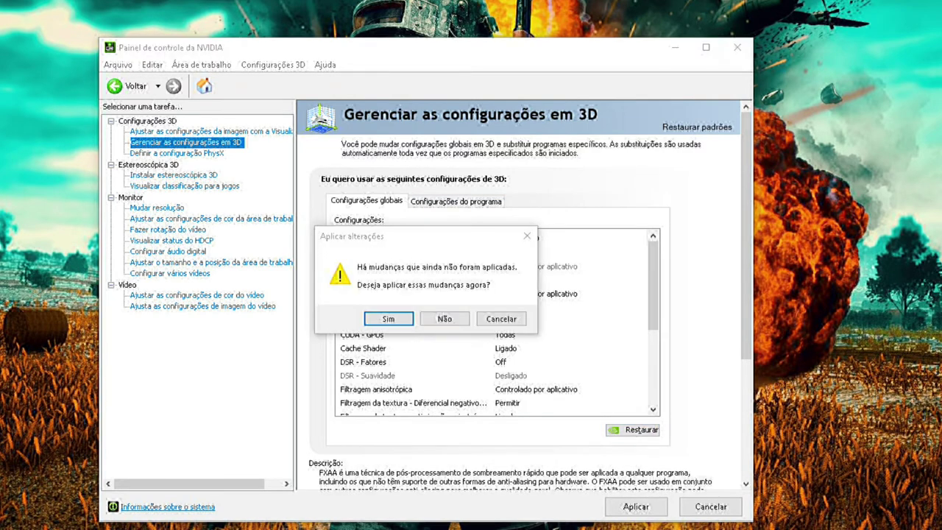
click(444, 318)
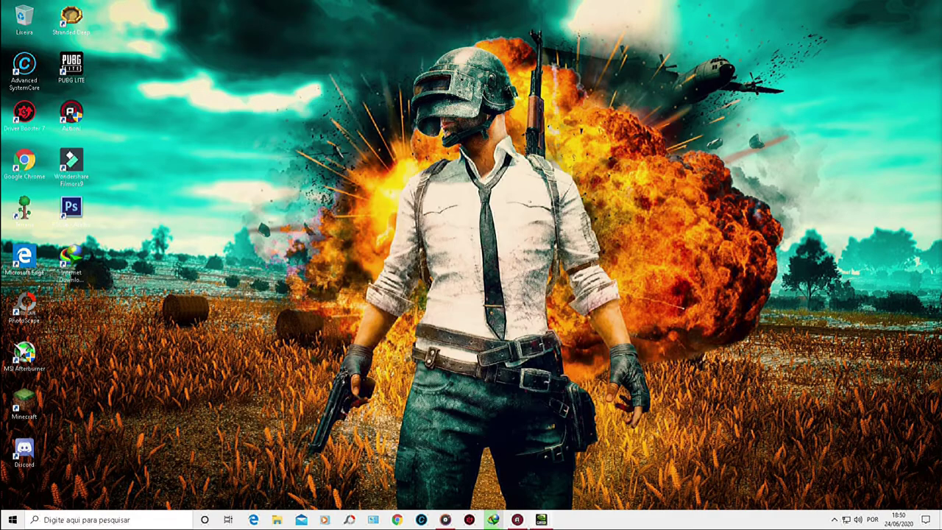
right_click(461, 208)
click(487, 236)
right_click(551, 210)
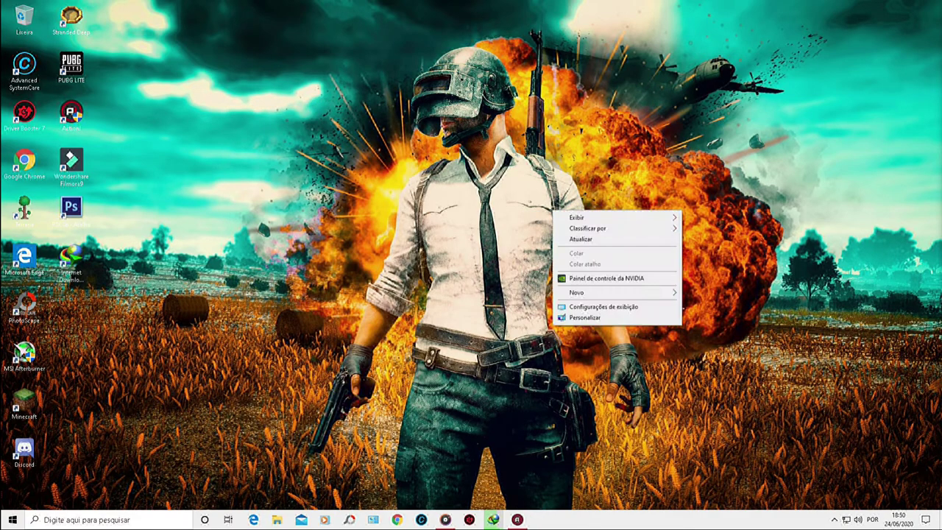
click(580, 238)
click(834, 519)
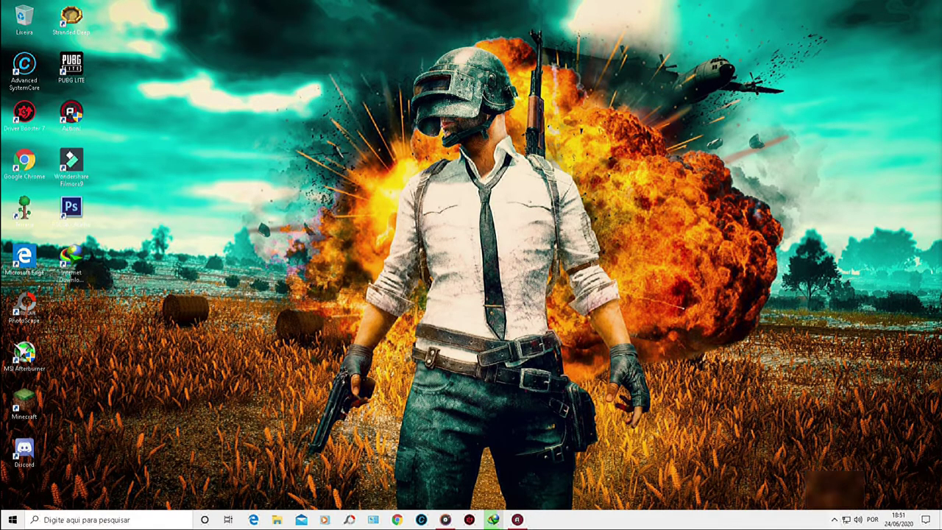
click(834, 519)
right_click(337, 145)
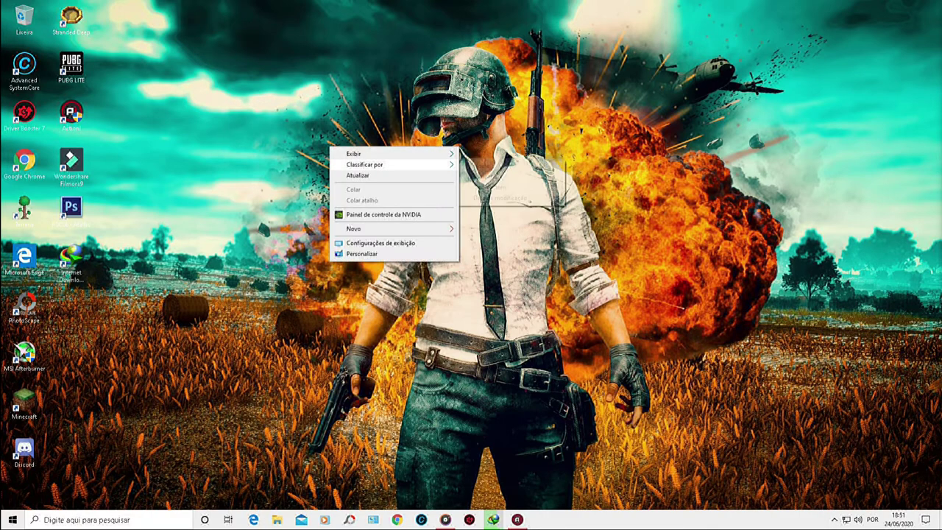
click(368, 177)
right_click(351, 186)
click(378, 220)
right_click(274, 179)
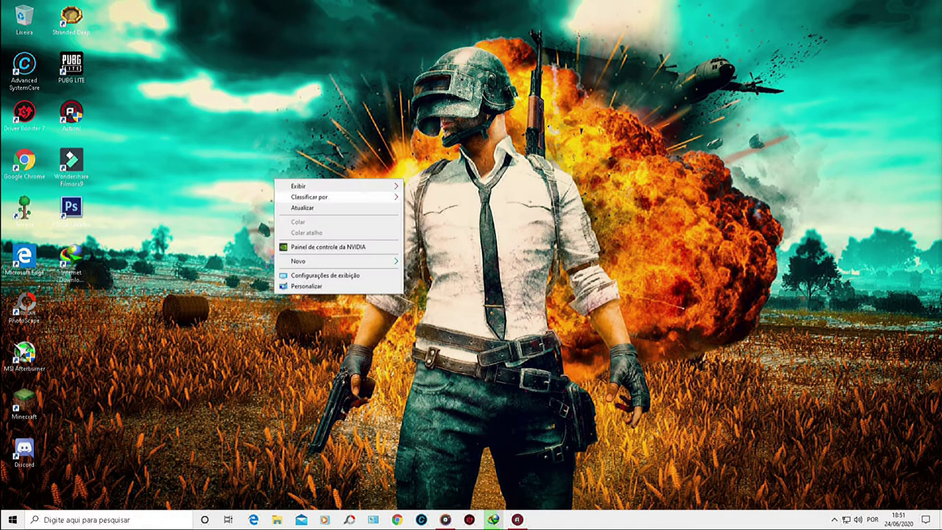
click(294, 206)
right_click(391, 175)
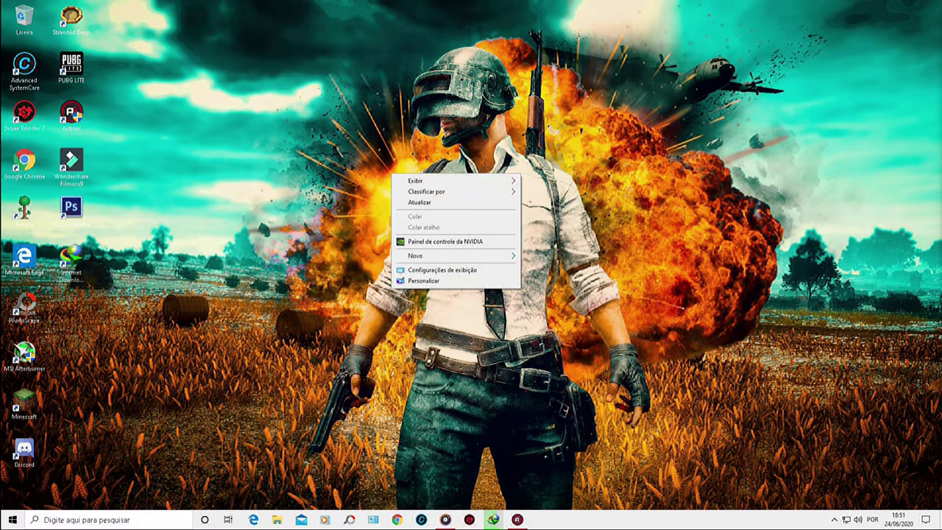
click(419, 203)
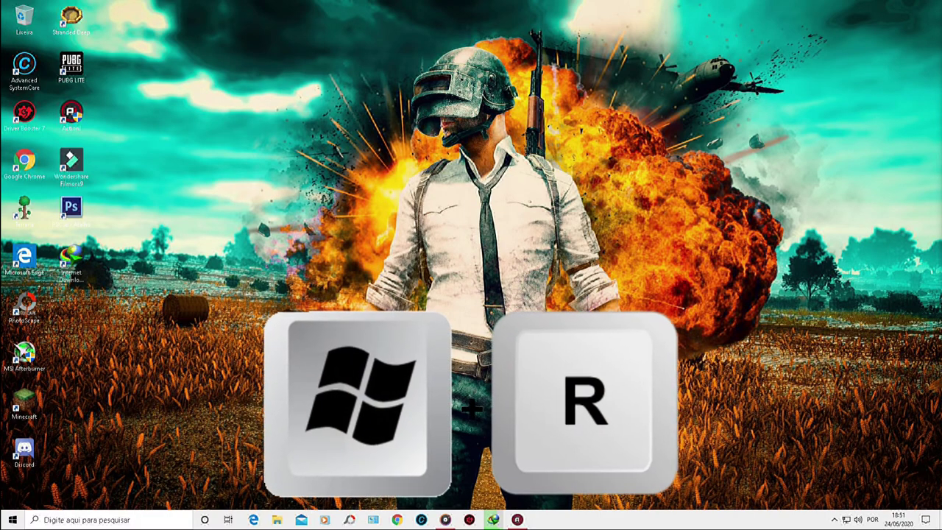
Step: Open System Configuration by running msconfig from the Run dialog
key(super+r)
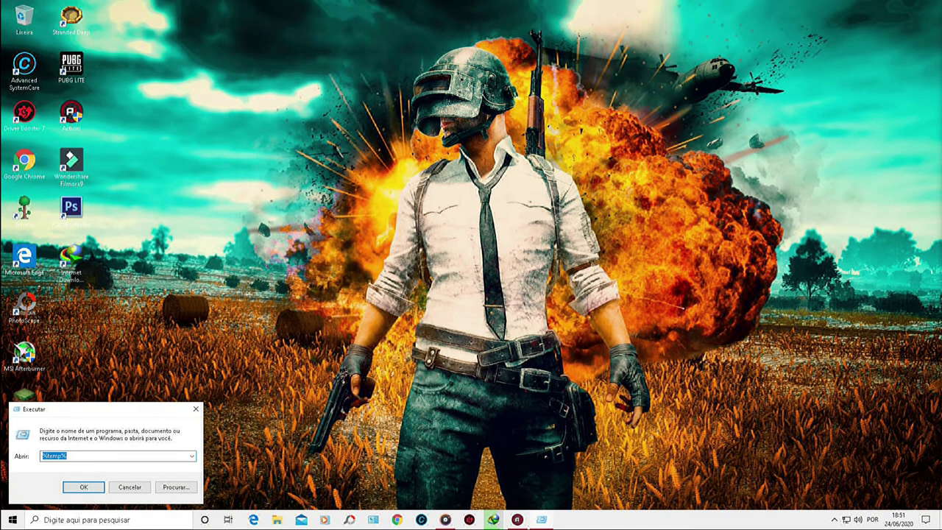
key(BackSpace)
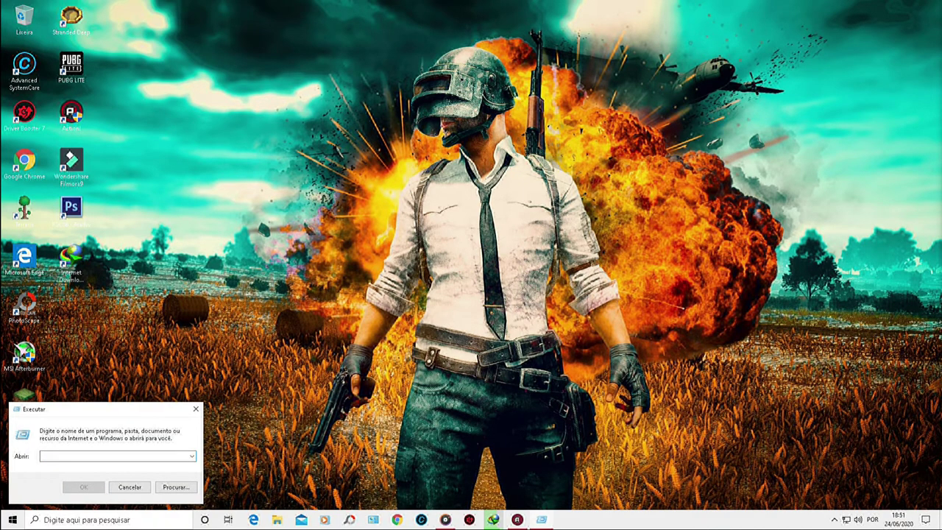
text(mscon)
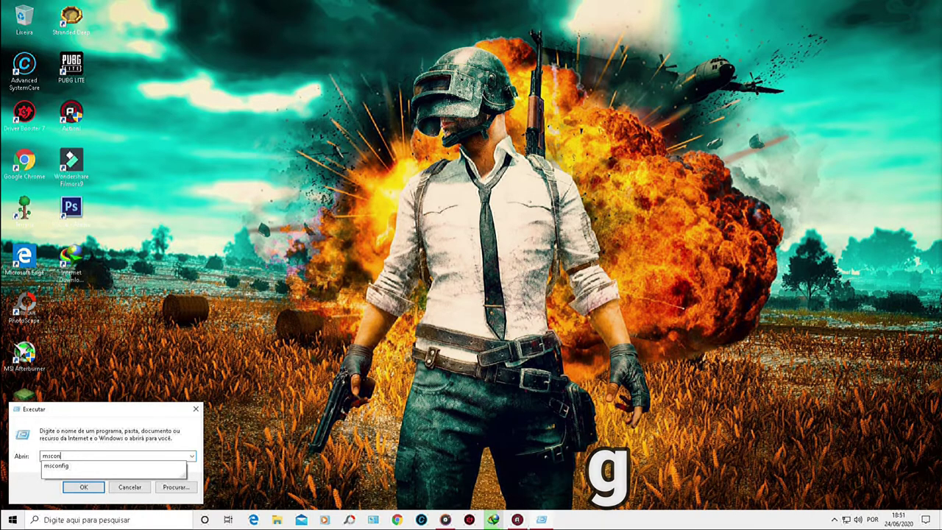
key(Down)
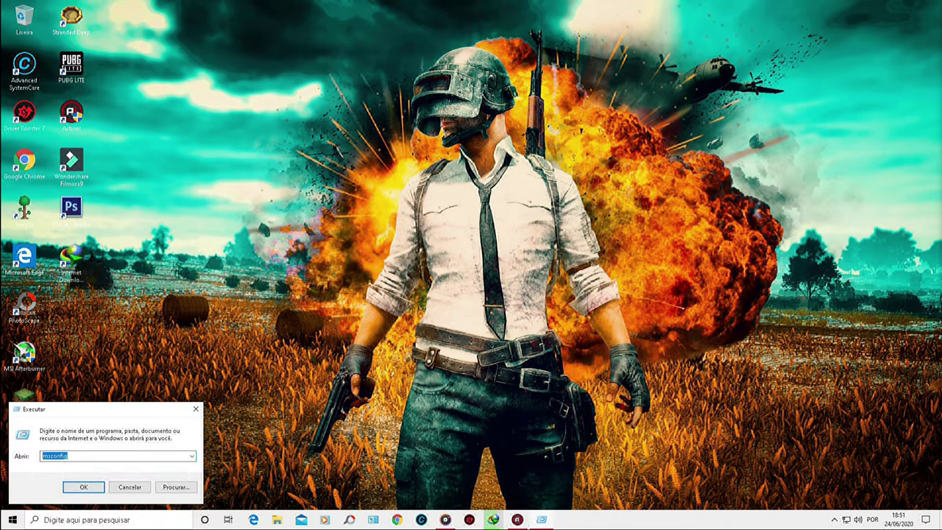
key(Return)
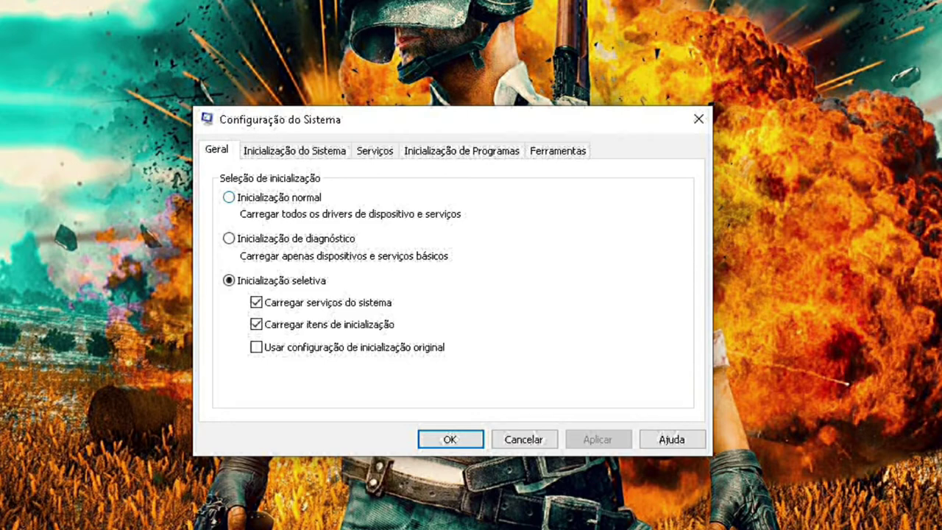
Step: Open the advanced boot options for the Windows 7 entry and toggle the Número de processadores limit off and on again
click(294, 150)
click(268, 282)
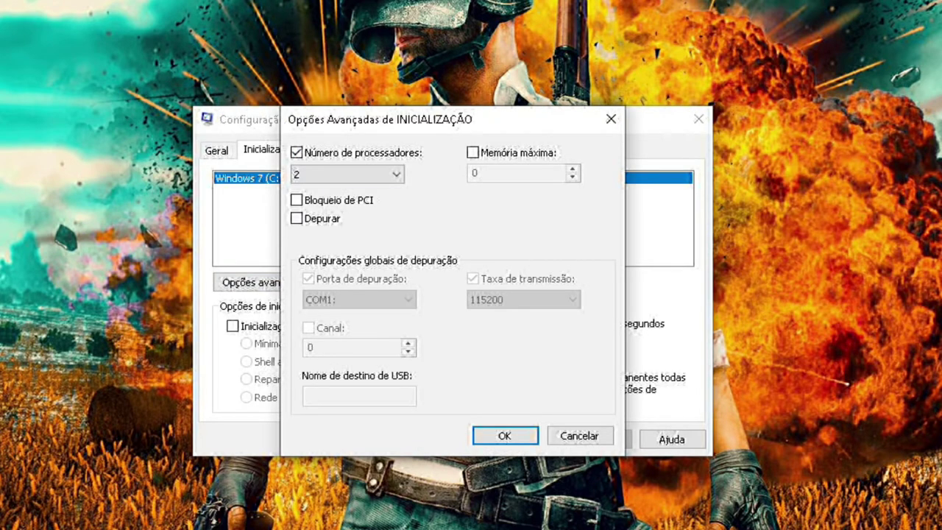
click(297, 152)
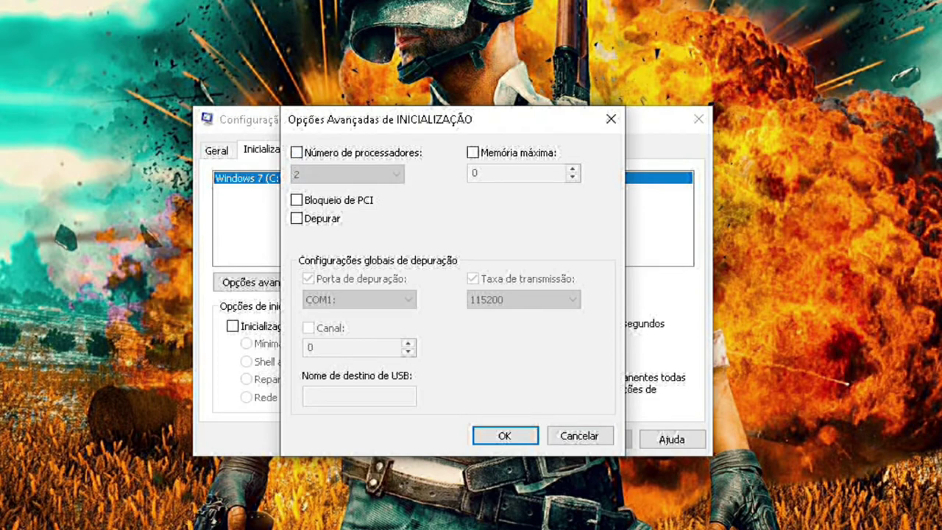
key(space)
Step: Go through the available processor counts, choose 2, and close the advanced boot options without confirming
key(Tab)
key(alt+Down)
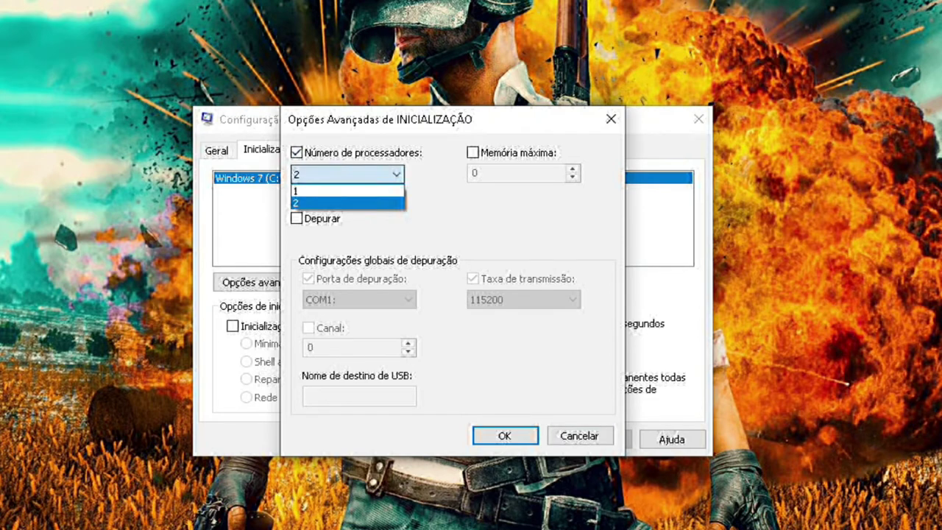
key(Up)
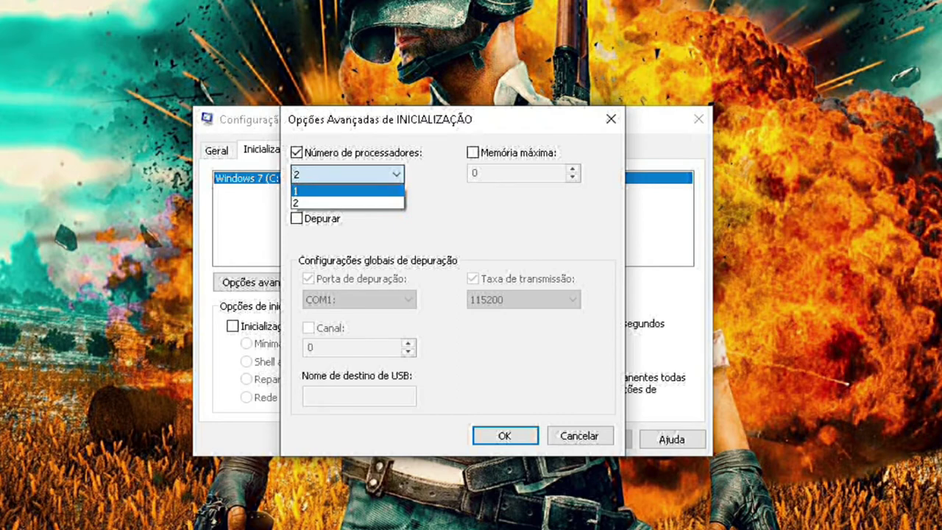
key(Down)
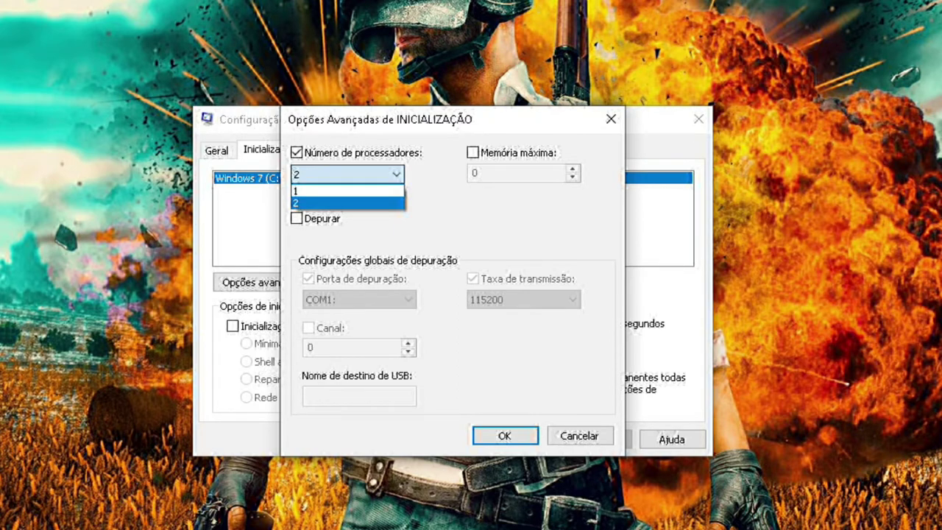
key(Up)
key(Down)
key(Up)
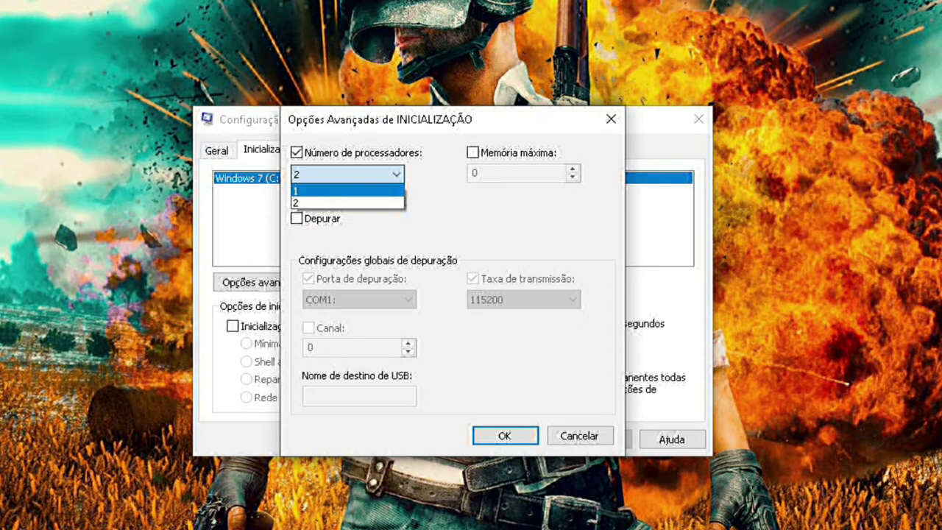
key(Down)
key(Up)
key(Down)
key(Return)
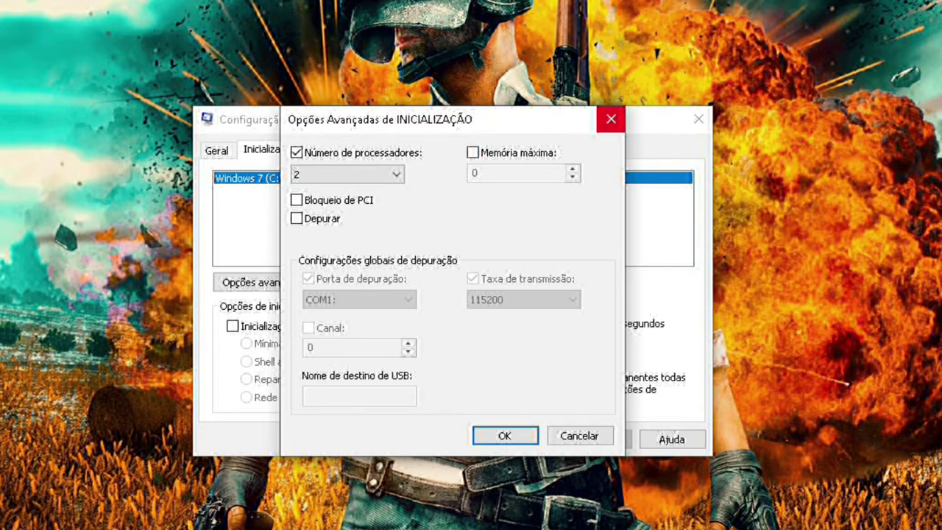
click(610, 118)
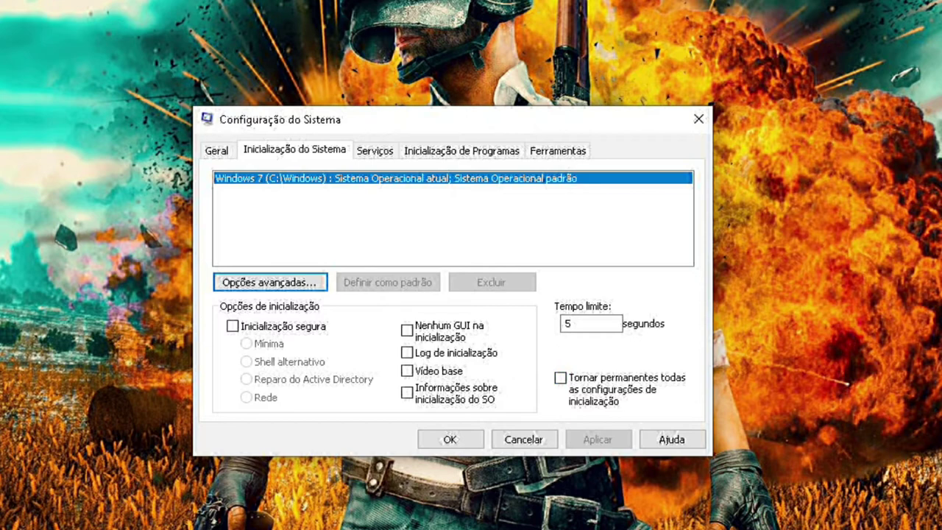
Step: View the Inicialização de Programas and Ferramentas pages and close System Configuration without saving
click(461, 150)
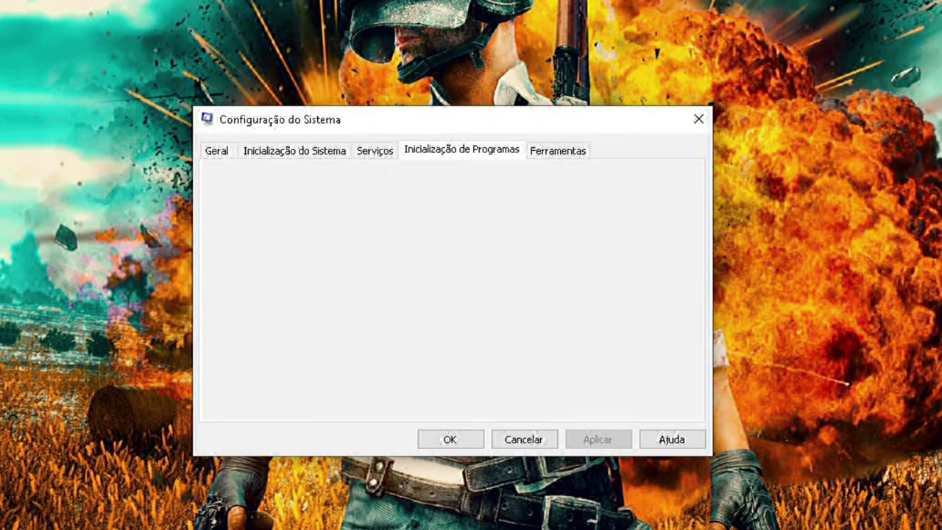
click(558, 150)
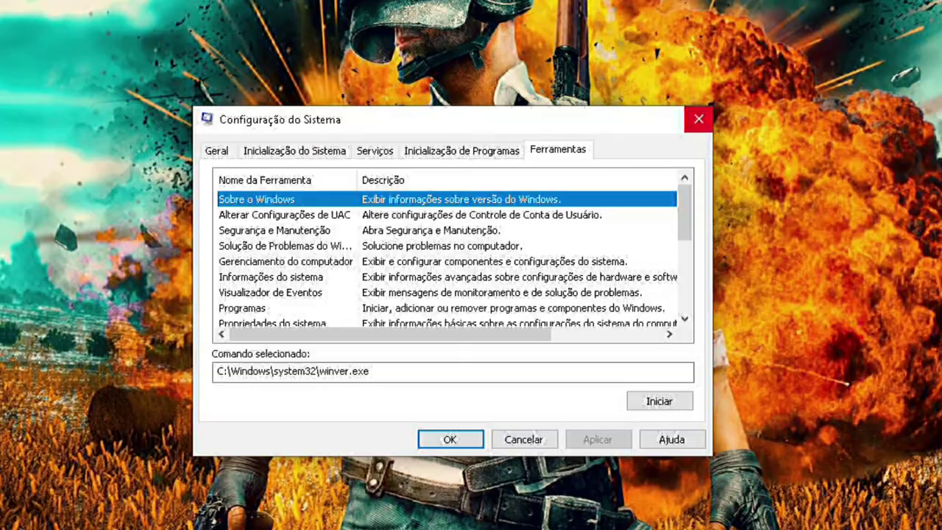
click(698, 118)
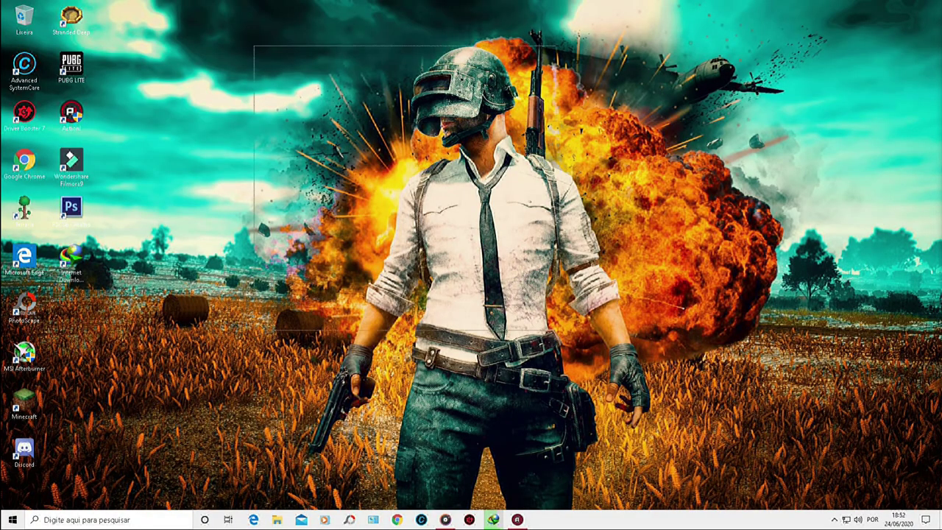